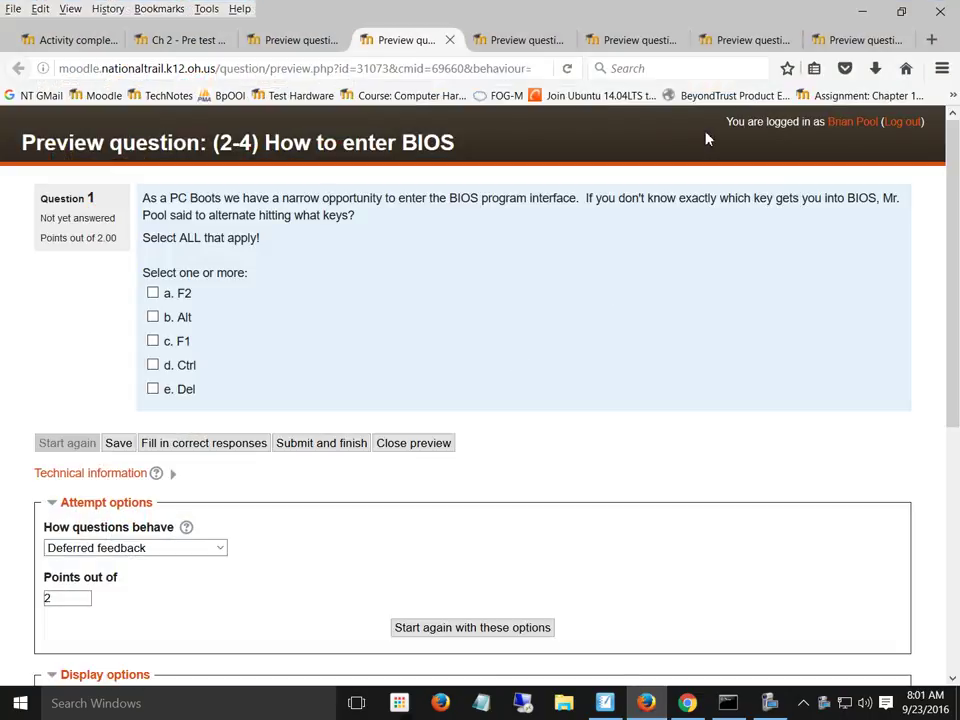
{"action": "left_click", "coordinate": [549, 46]}
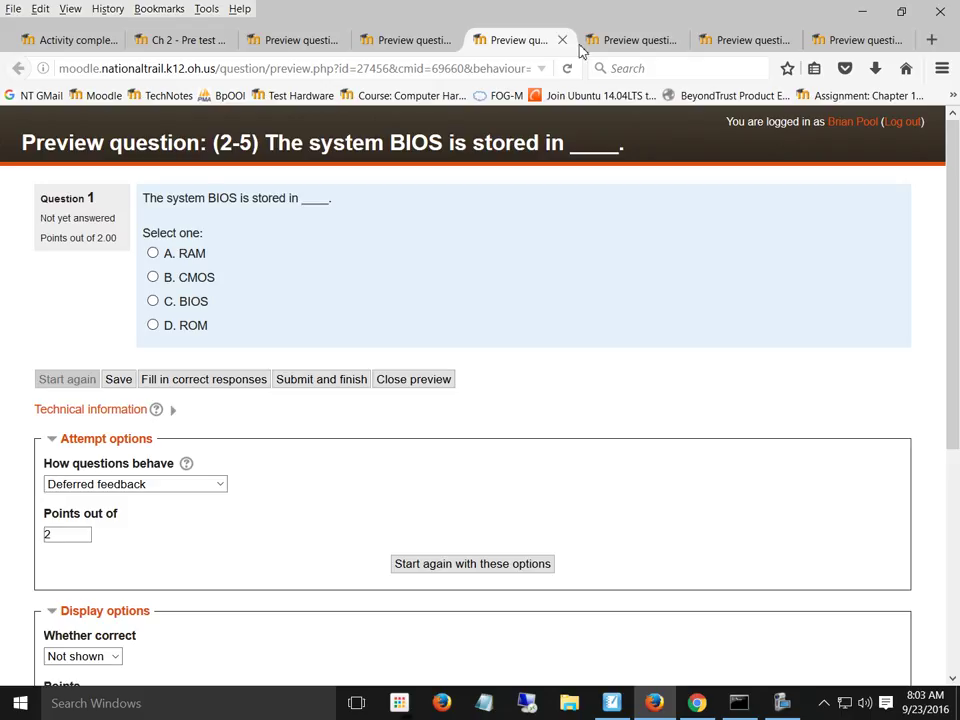
Step: Show the unanswered preview of the (2-1) Operating Systems True/False question
{"action": "left_click", "coordinate": [620, 45]}
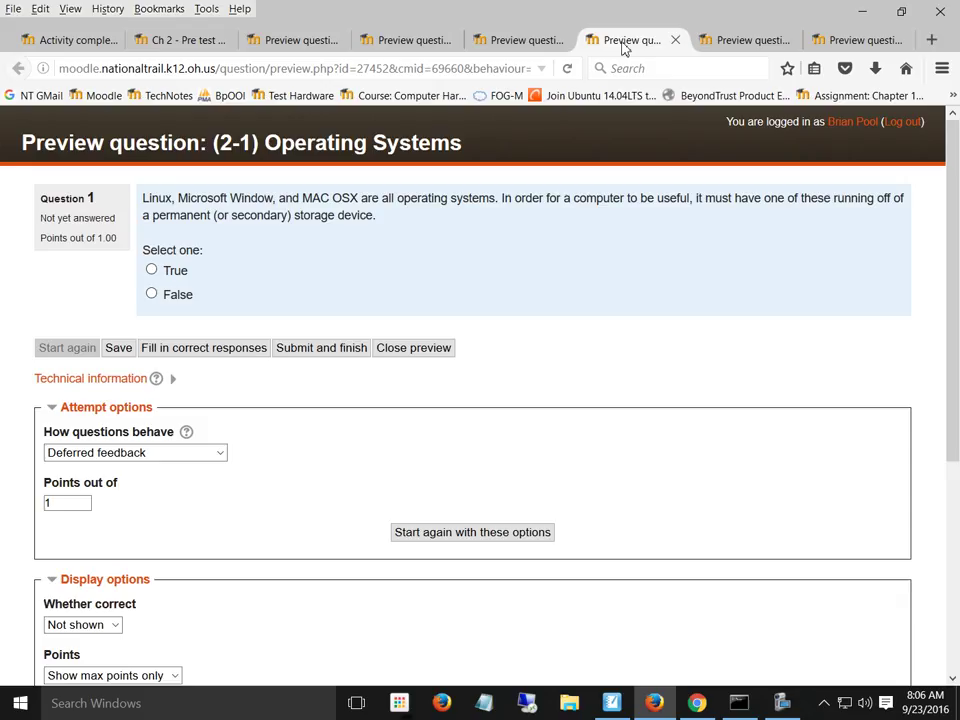
Step: Switch to the (2-5) POST Test preview asking what startup beeps mean
{"action": "left_click", "coordinate": [730, 42]}
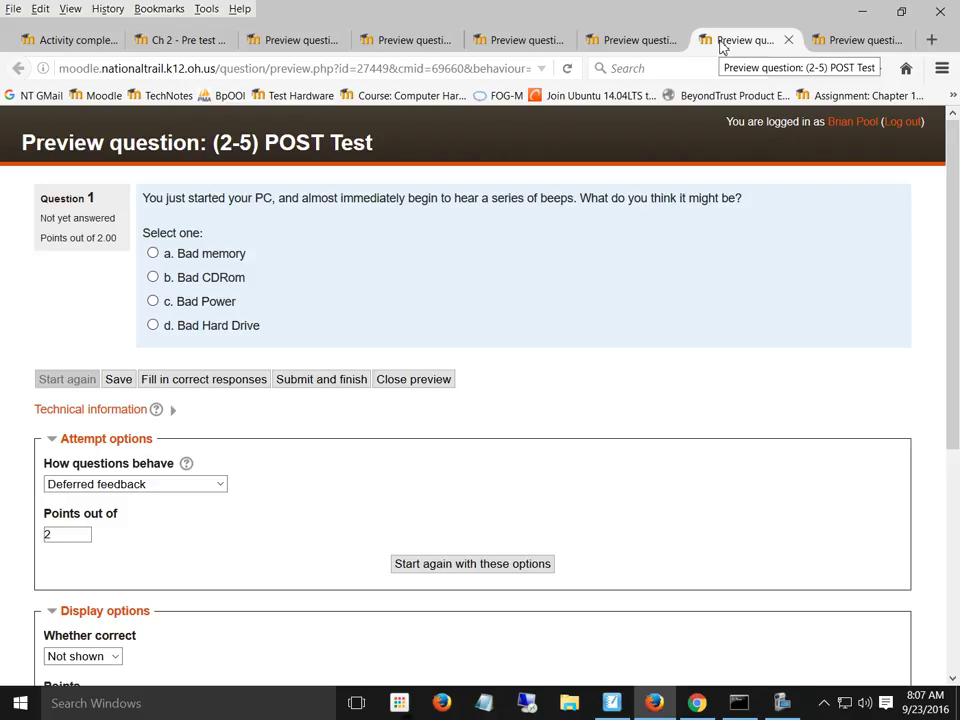
{"action": "left_click", "coordinate": [722, 45]}
{"action": "left_click", "coordinate": [723, 44]}
Step: Compare answer order across both (2-5) POST Test previews, then show (2-1) Characteristics of the OS
{"action": "left_click", "coordinate": [843, 42]}
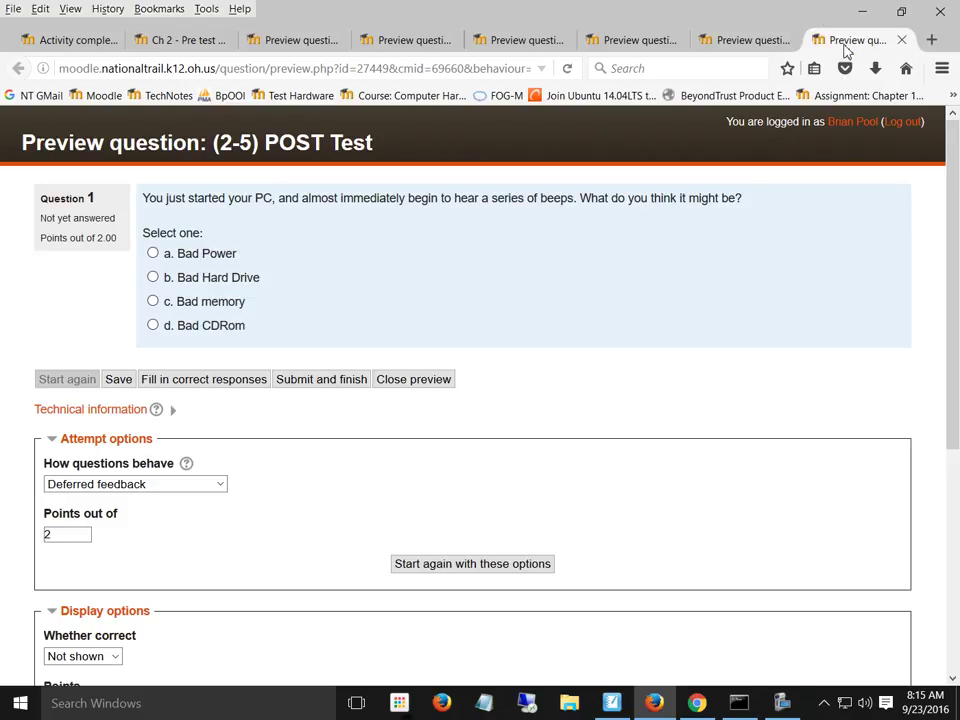
{"action": "left_click", "coordinate": [739, 45]}
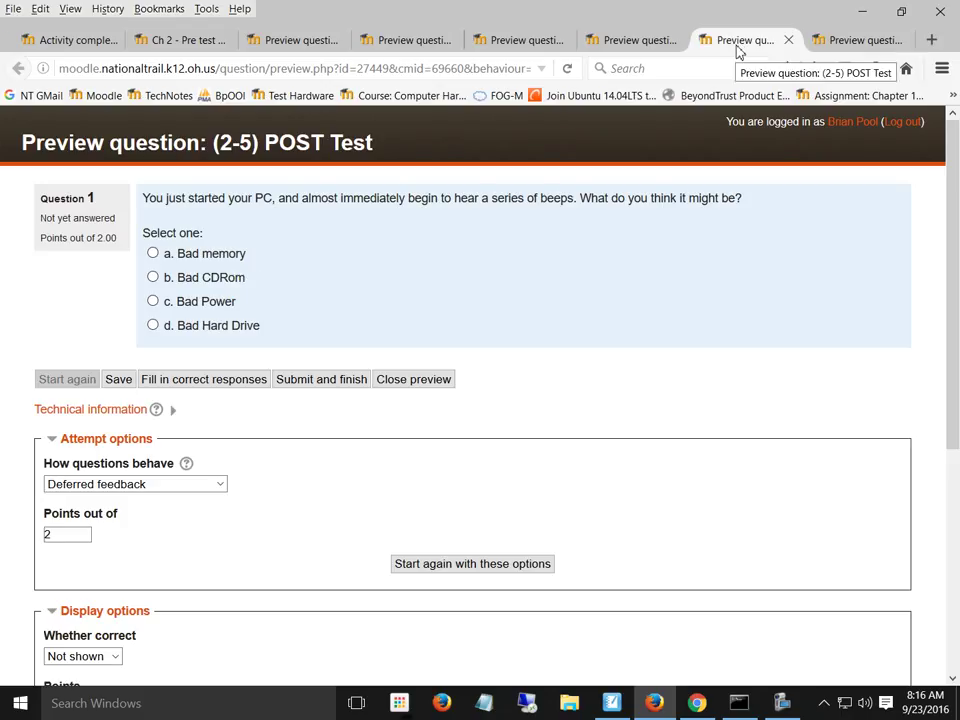
{"action": "left_click", "coordinate": [858, 42]}
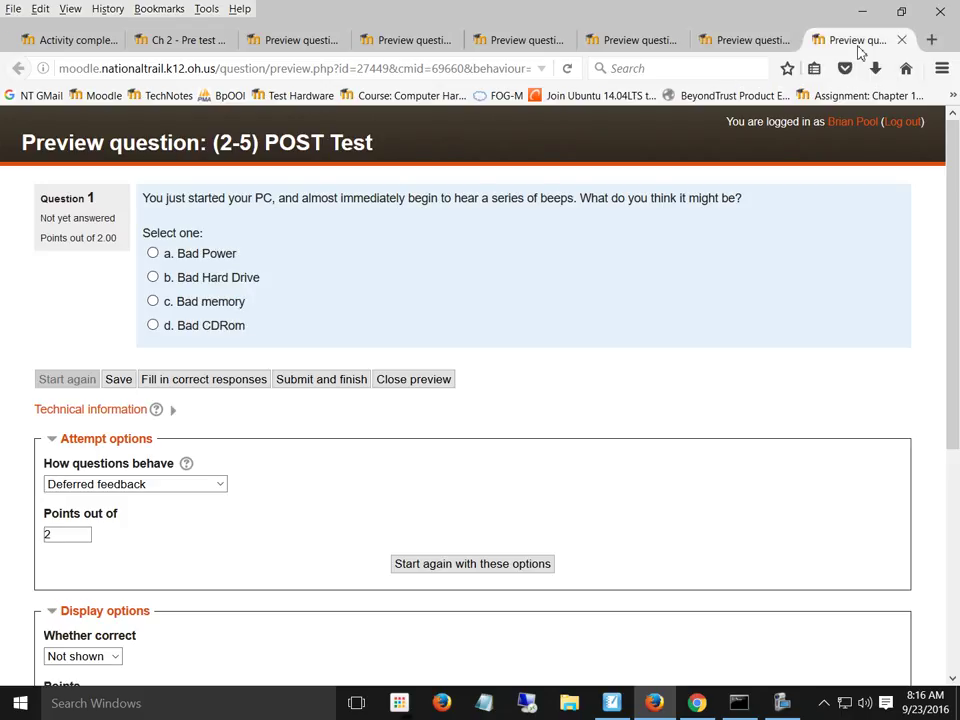
{"action": "left_click", "coordinate": [749, 46]}
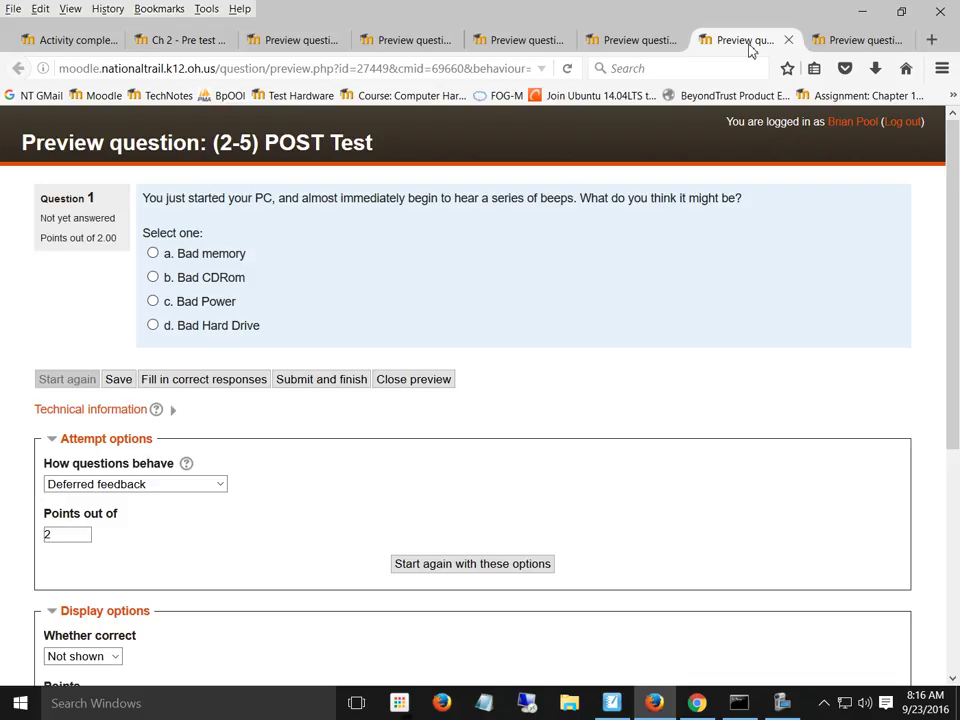
{"action": "left_click", "coordinate": [305, 42]}
Step: Return to the pre-test quiz statistics report and show questions 6–11 and the question positions chart
{"action": "left_click", "coordinate": [190, 42]}
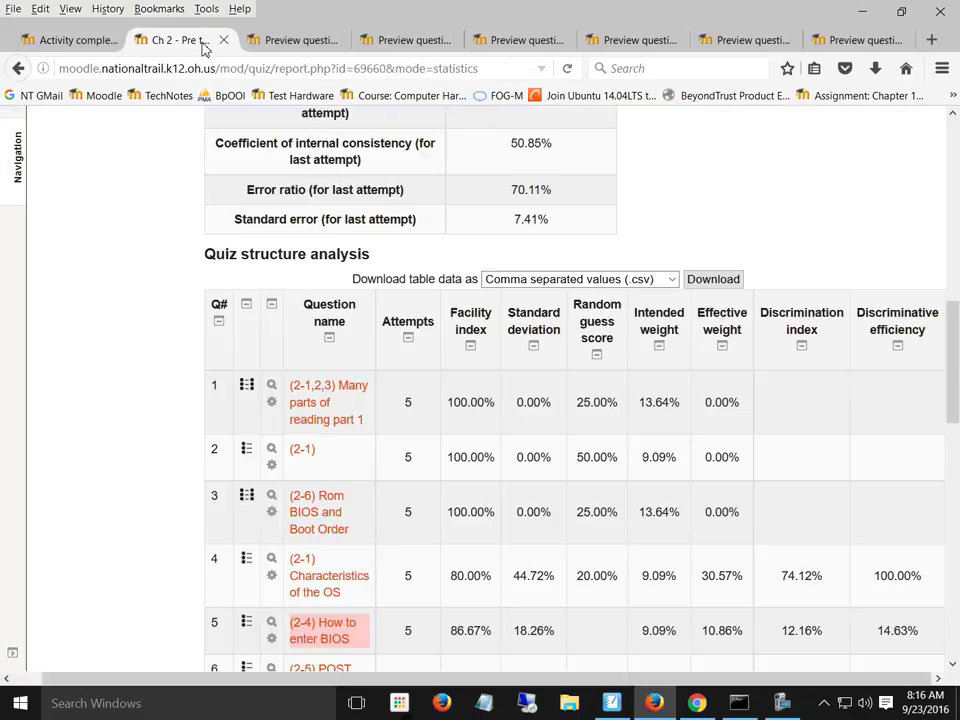
{"action": "left_click_drag", "start_coordinate": [954, 326], "coordinate": [955, 353]}
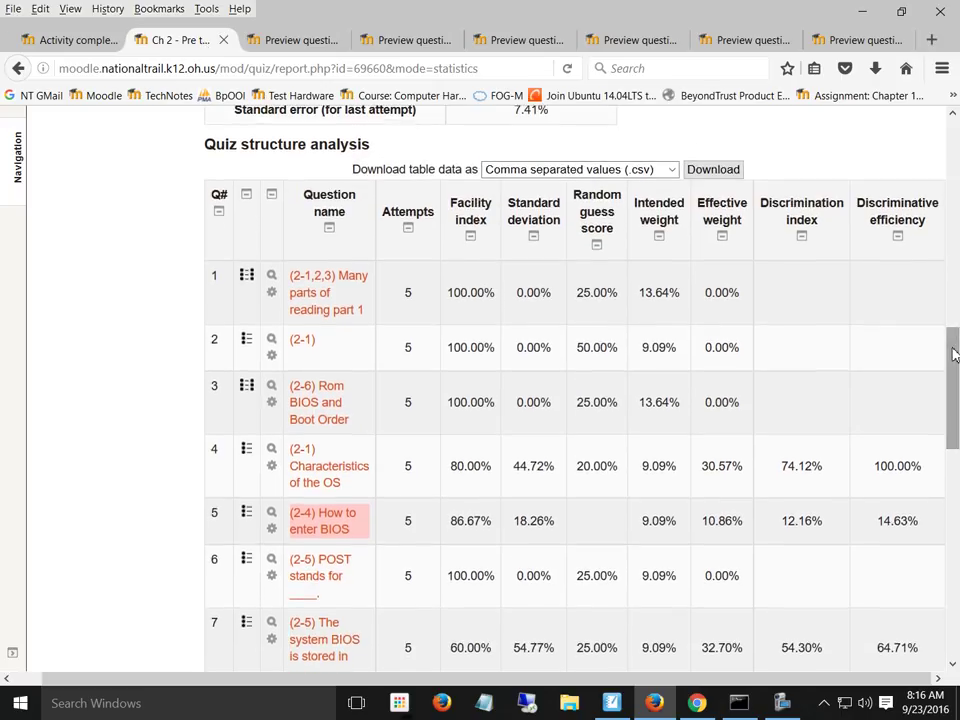
{"action": "left_click_drag", "start_coordinate": [954, 353], "coordinate": [955, 459]}
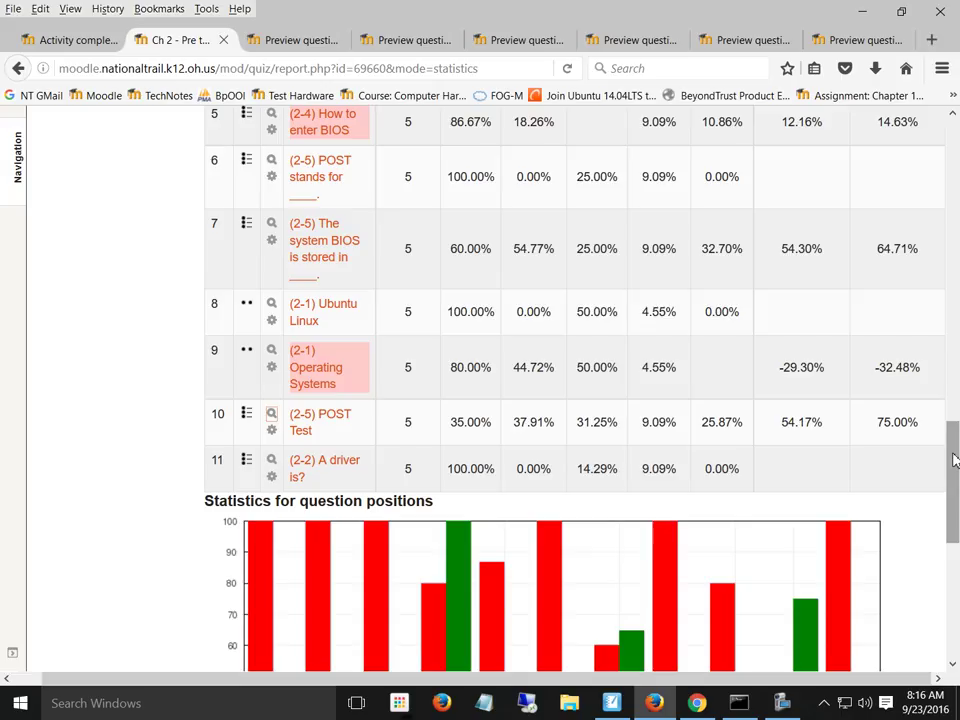
Step: Go via CH 2 to the Chapter 2 Self-Assessment Analysis and review every question's results
{"action": "left_click_drag", "start_coordinate": [953, 459], "coordinate": [953, 135]}
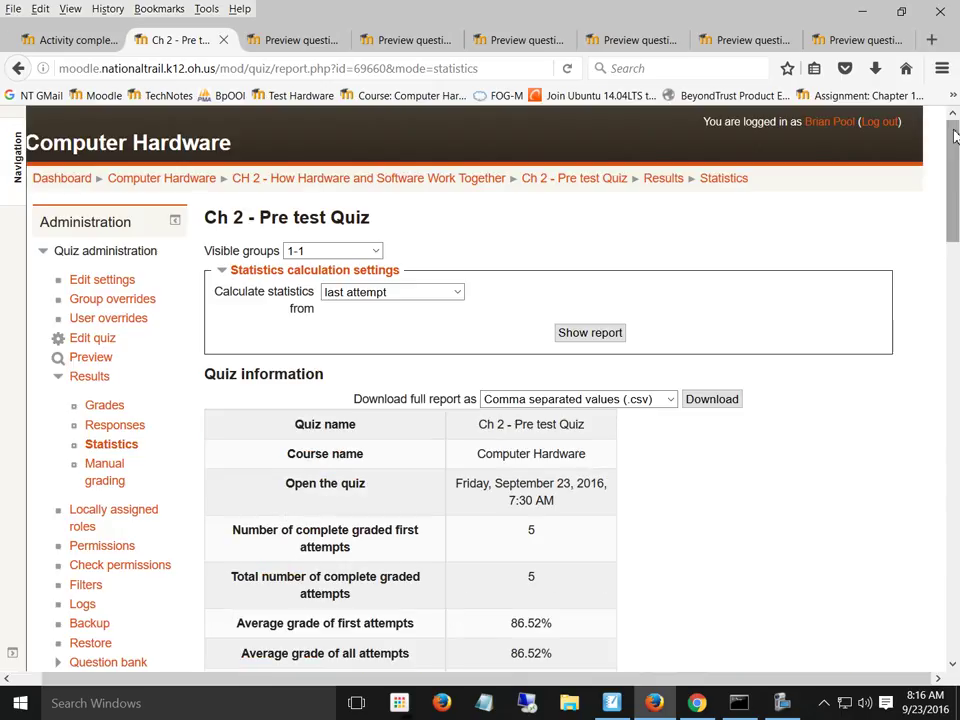
{"action": "left_click", "coordinate": [322, 182]}
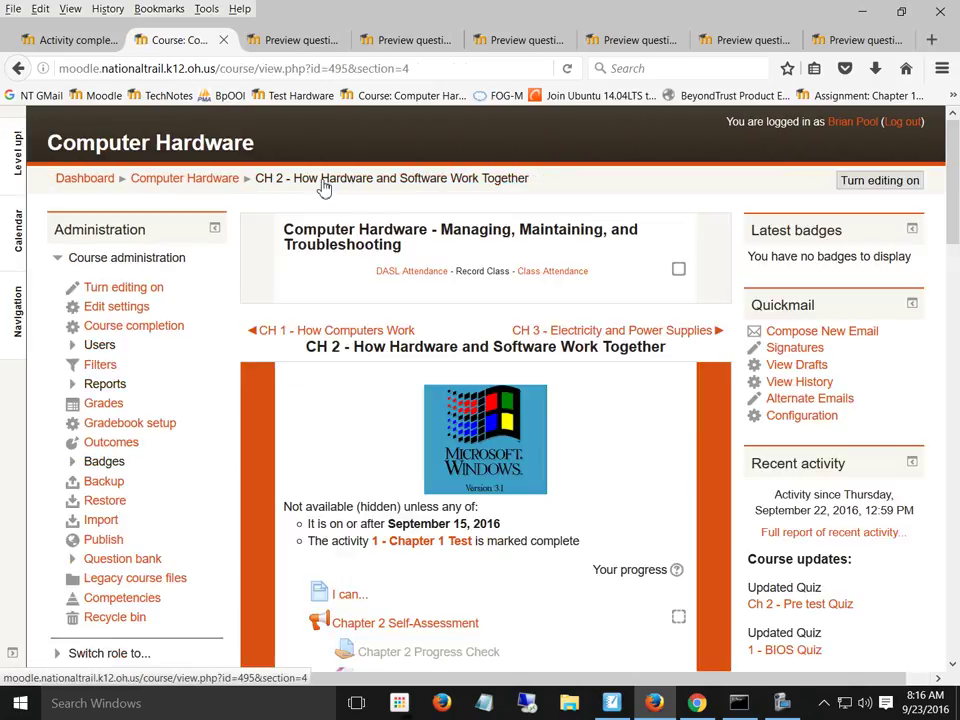
{"action": "left_click", "coordinate": [384, 624]}
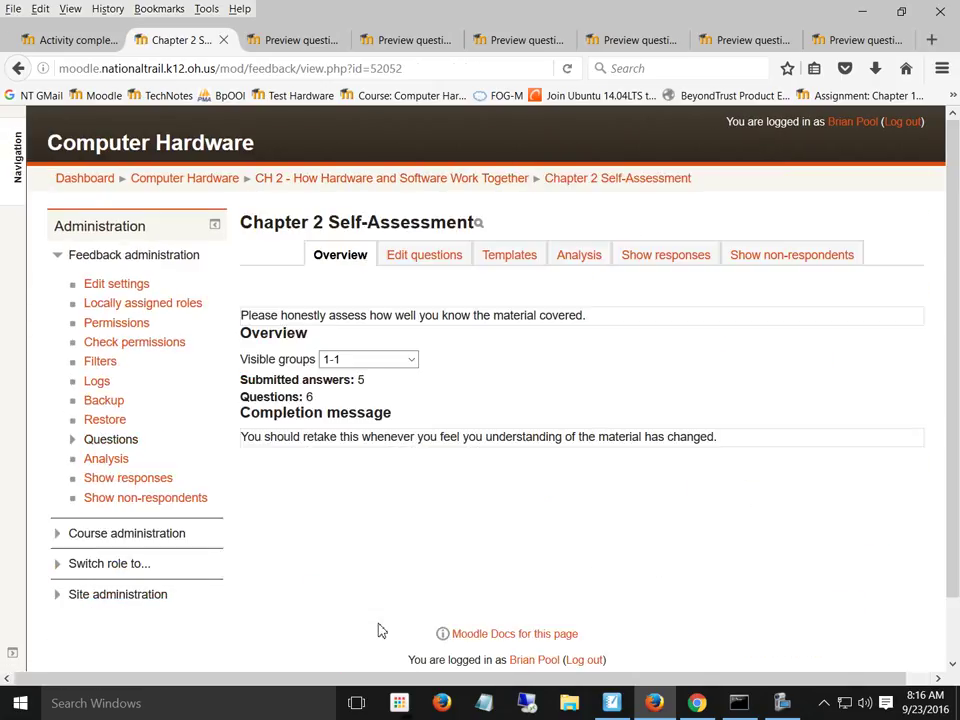
{"action": "left_click", "coordinate": [580, 256]}
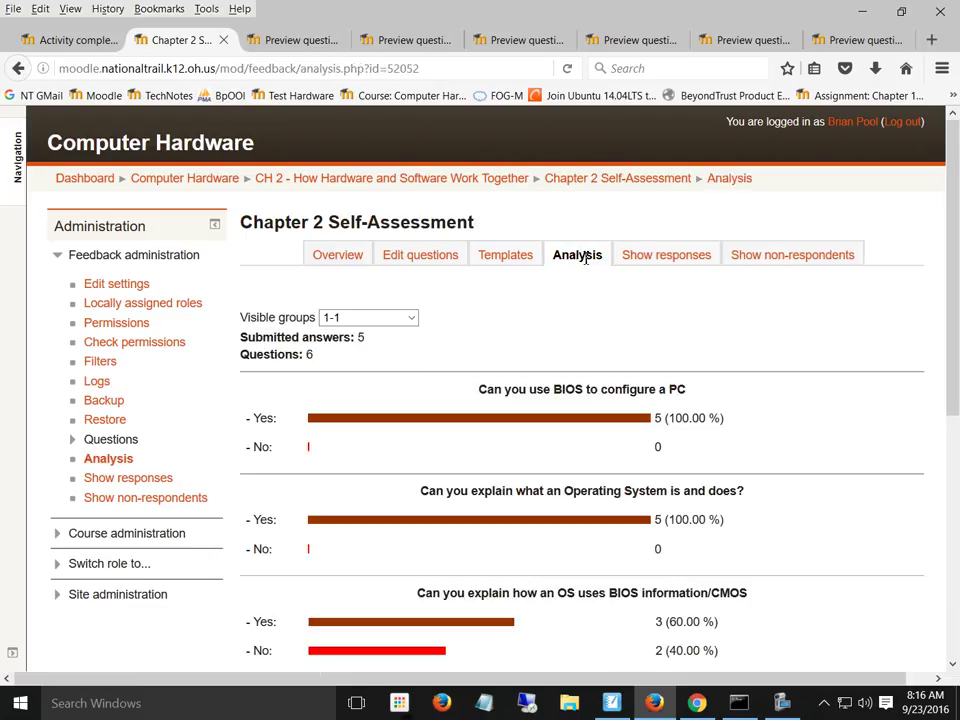
{"action": "scroll", "coordinate": [586, 258], "scroll_direction": "down", "scroll_amount": 7}
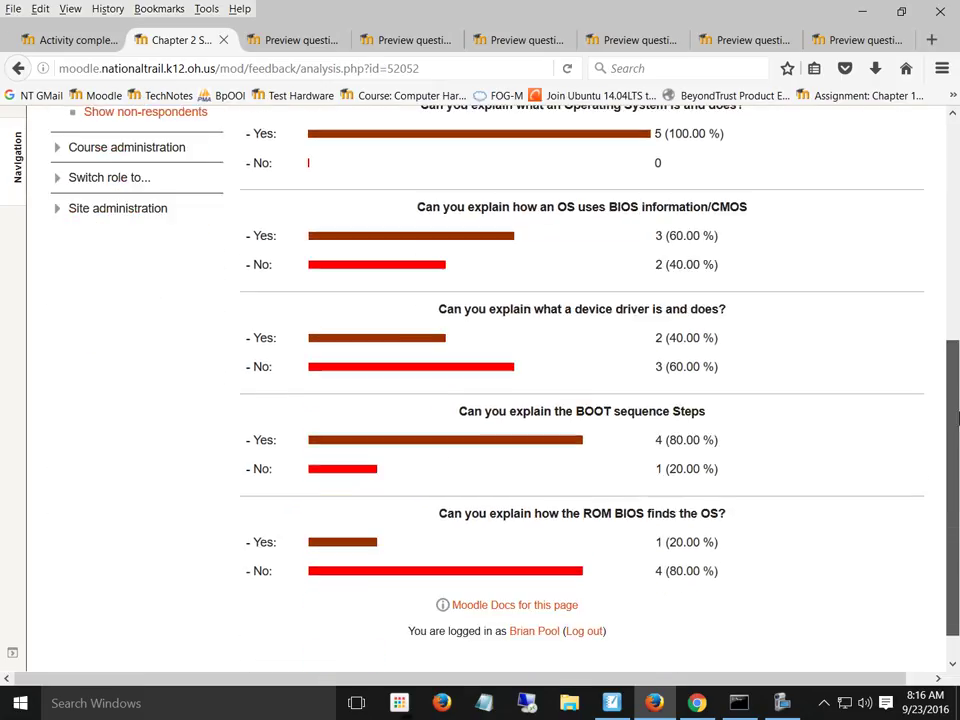
Step: Bring back the (2-1) Characteristics of the OS preview and select its web address
{"action": "left_click_drag", "start_coordinate": [957, 435], "coordinate": [957, 483]}
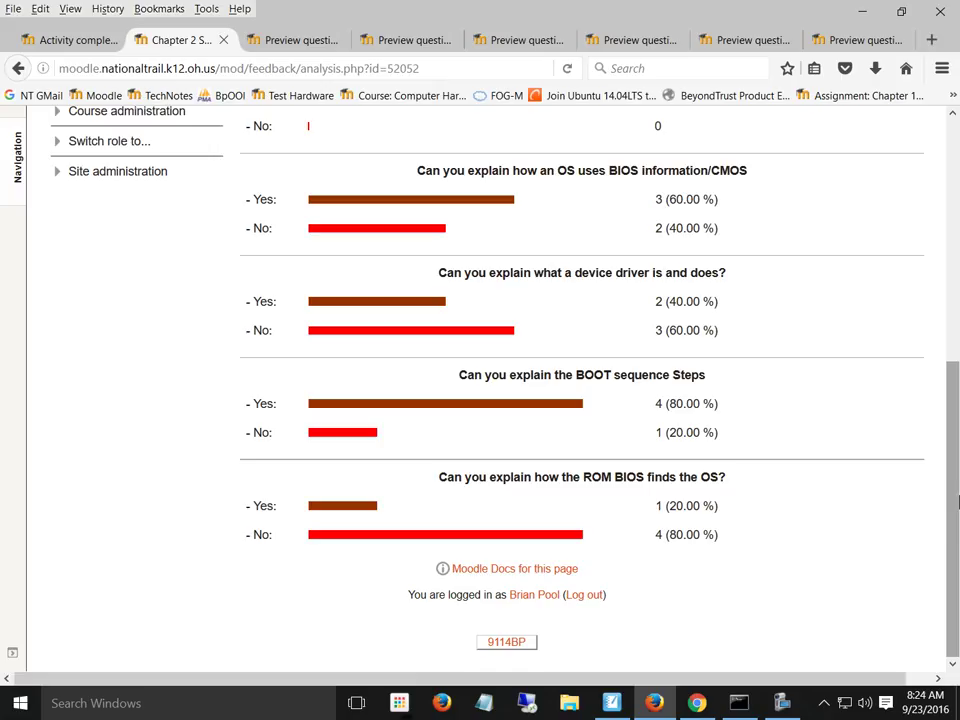
{"action": "left_click", "coordinate": [278, 41]}
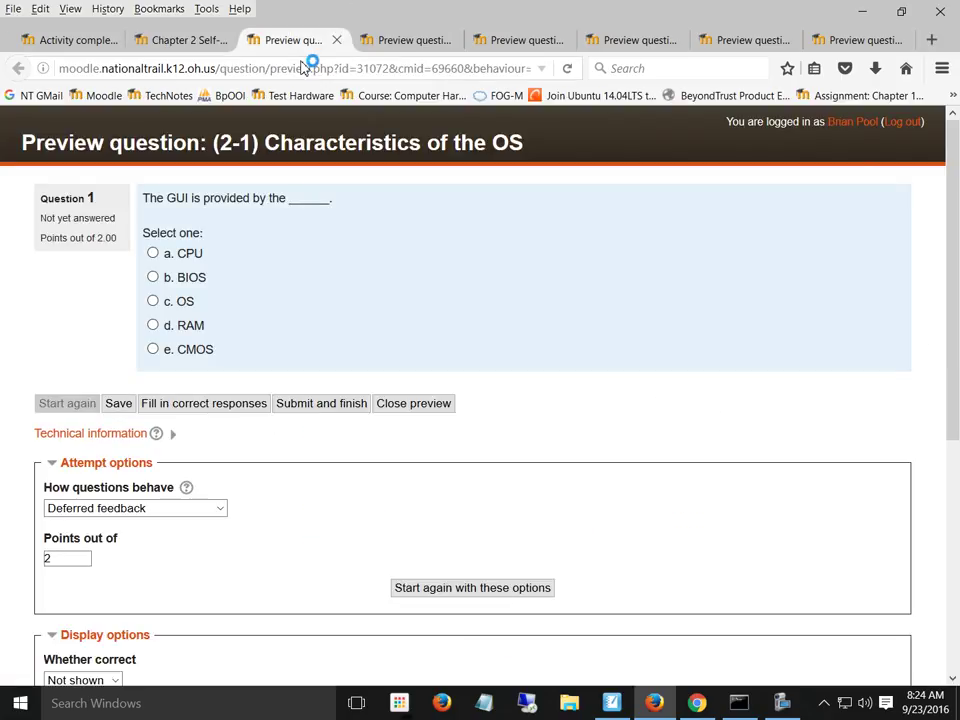
{"action": "left_click", "coordinate": [304, 66]}
Step: Load blog.nationaltrail.us and follow its image link to the NT IT Tech blog
{"action": "type", "text": "blo"}
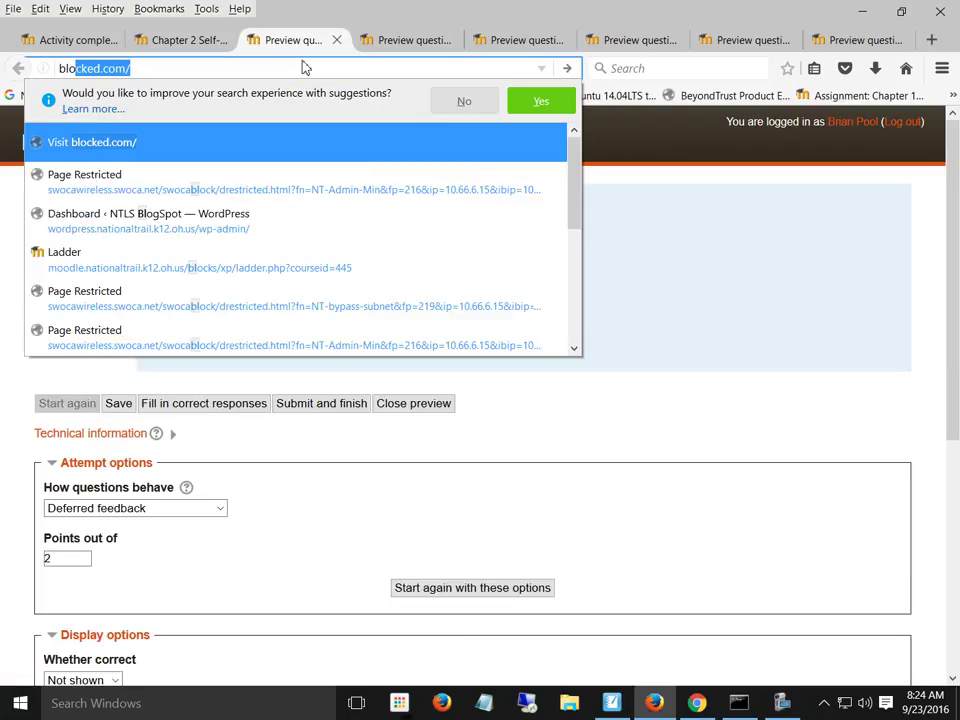
{"action": "type", "text": "g.nati"}
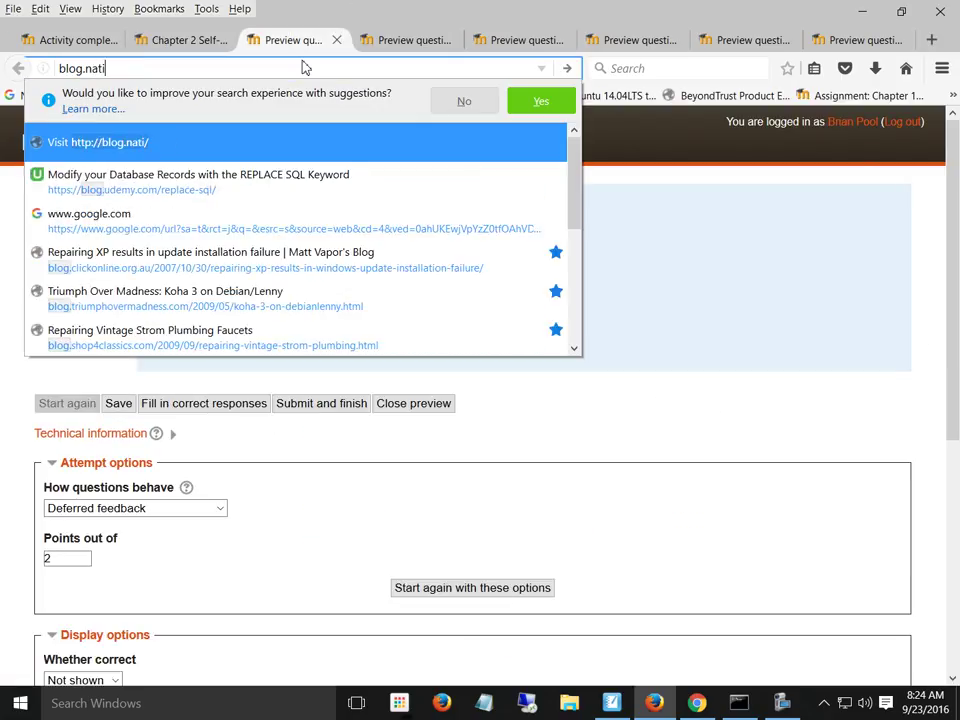
{"action": "type", "text": "onaltrail.us"}
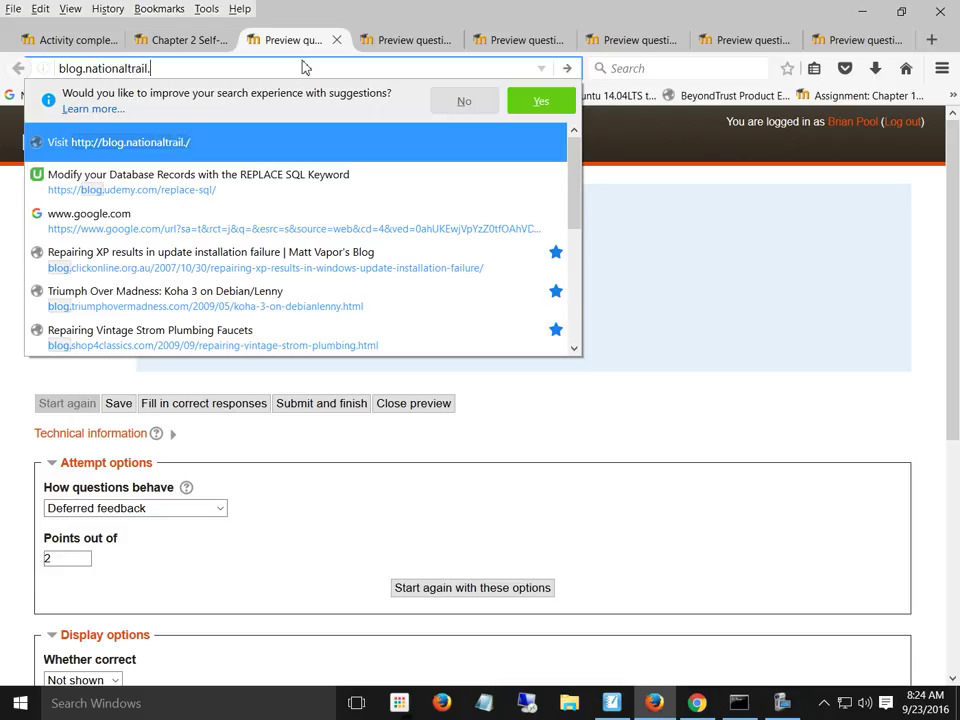
{"action": "key", "text": "Return"}
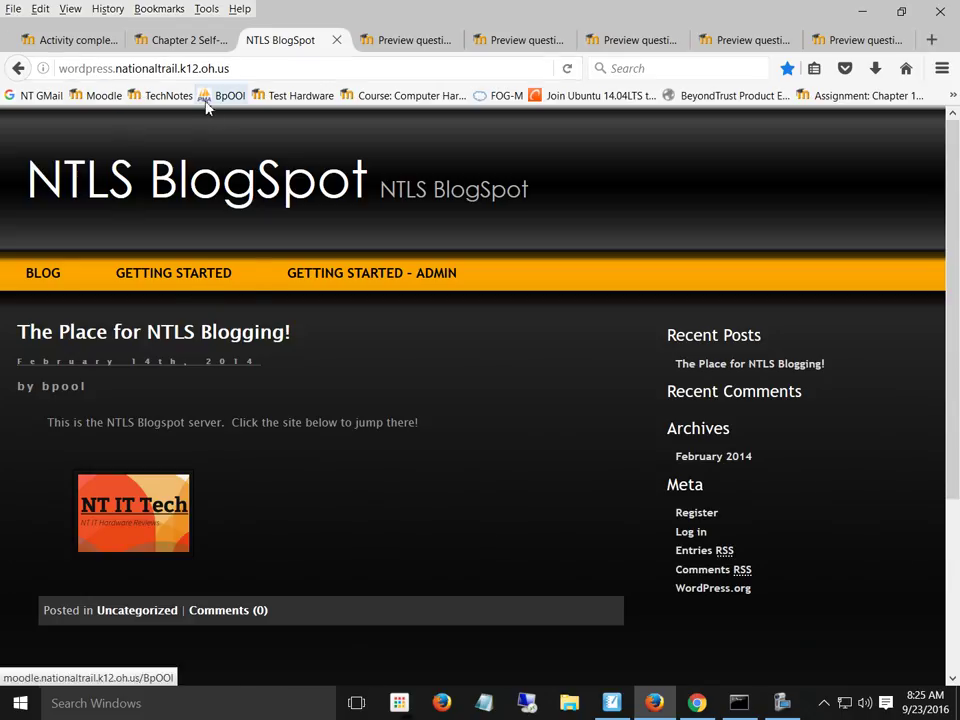
{"action": "scroll", "coordinate": [206, 133], "scroll_direction": "down", "scroll_amount": 4}
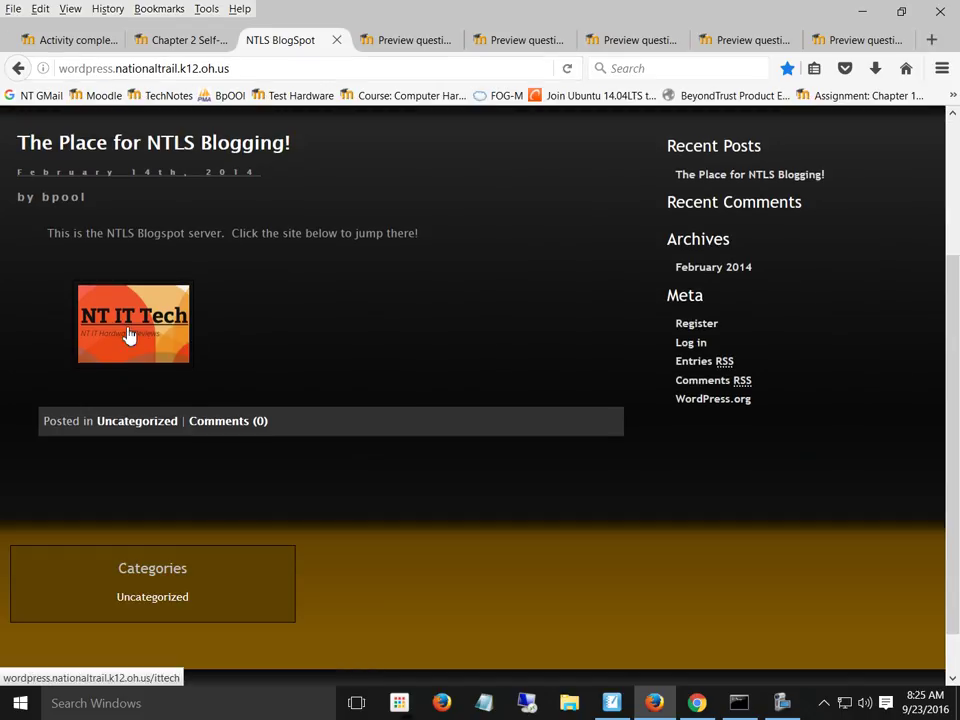
{"action": "left_click", "coordinate": [114, 310]}
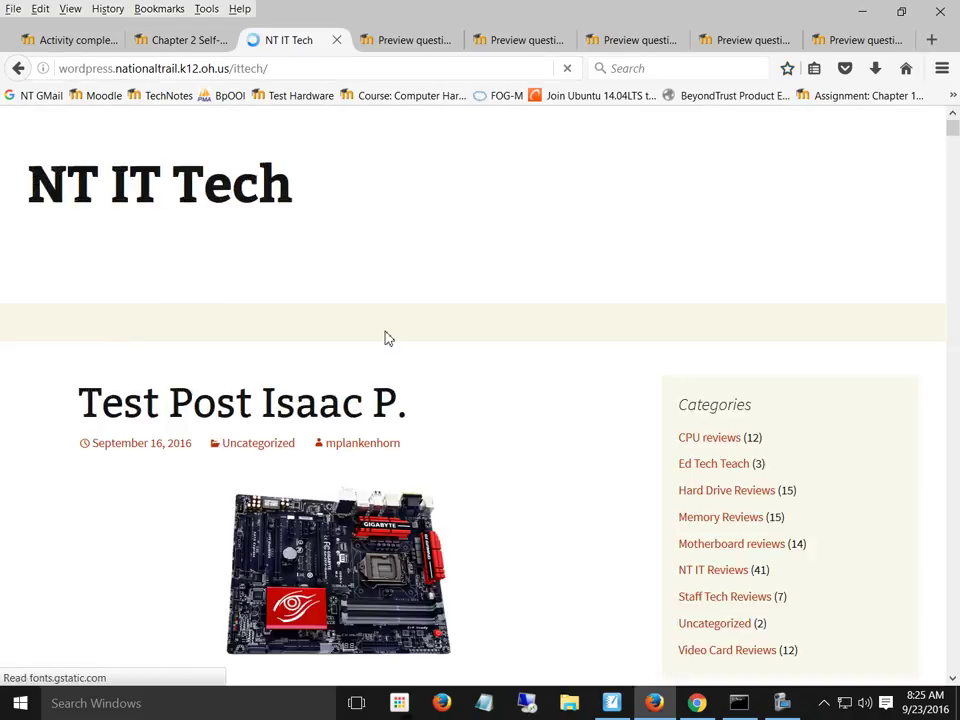
{"action": "scroll", "coordinate": [415, 333], "scroll_direction": "down", "scroll_amount": 10}
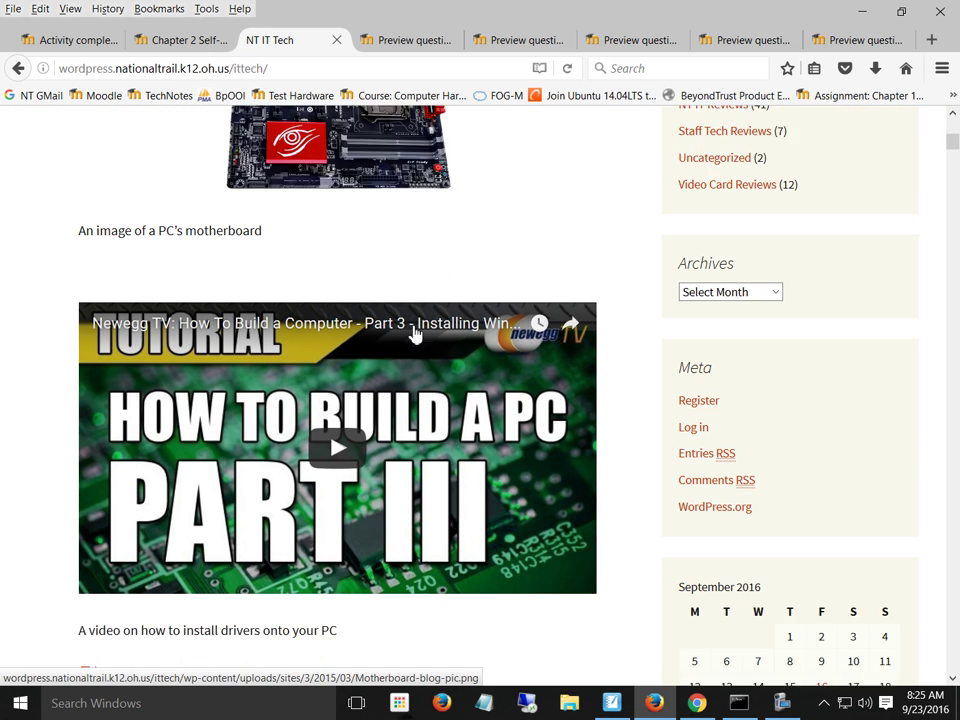
Step: Log in to the NT IT Tech WordPress site with the username and autofilled password
{"action": "left_click", "coordinate": [687, 357]}
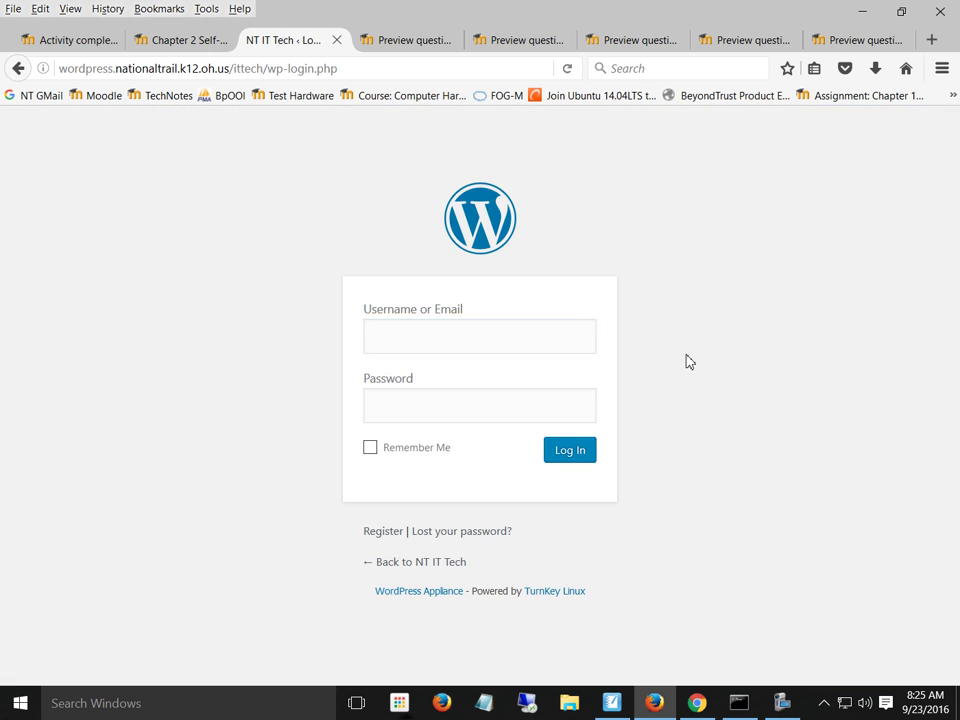
{"action": "type", "text": "bpool"}
{"action": "key", "text": "Tab"}
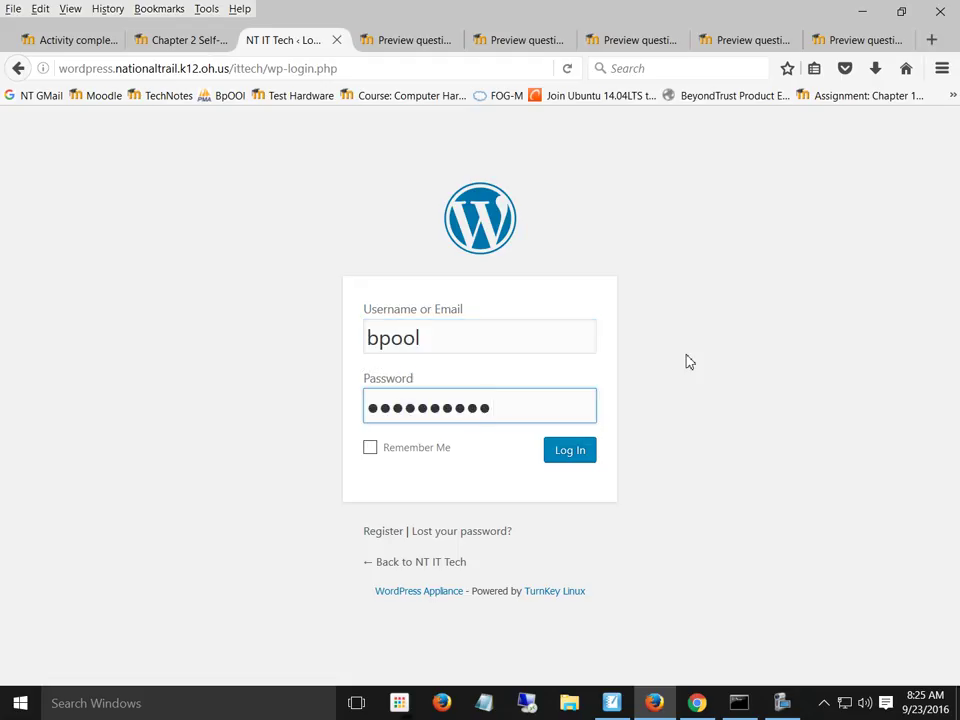
{"action": "key", "text": "Return"}
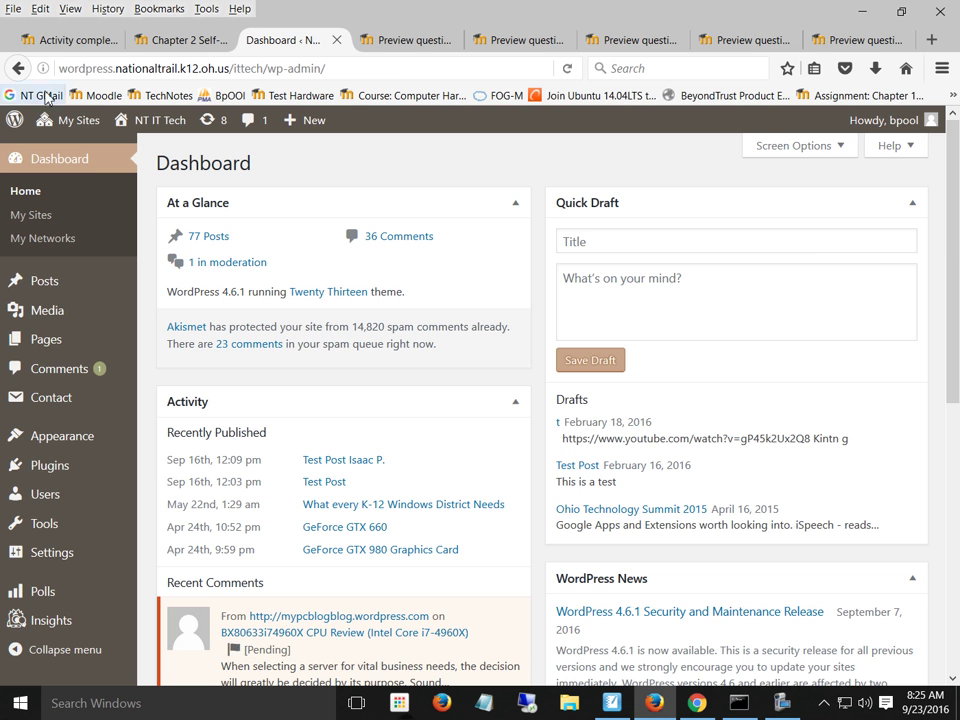
Step: Revisit the Activity completion report, then the top of the Chapter 2 Self-Assessment analysis
{"action": "left_click", "coordinate": [45, 40]}
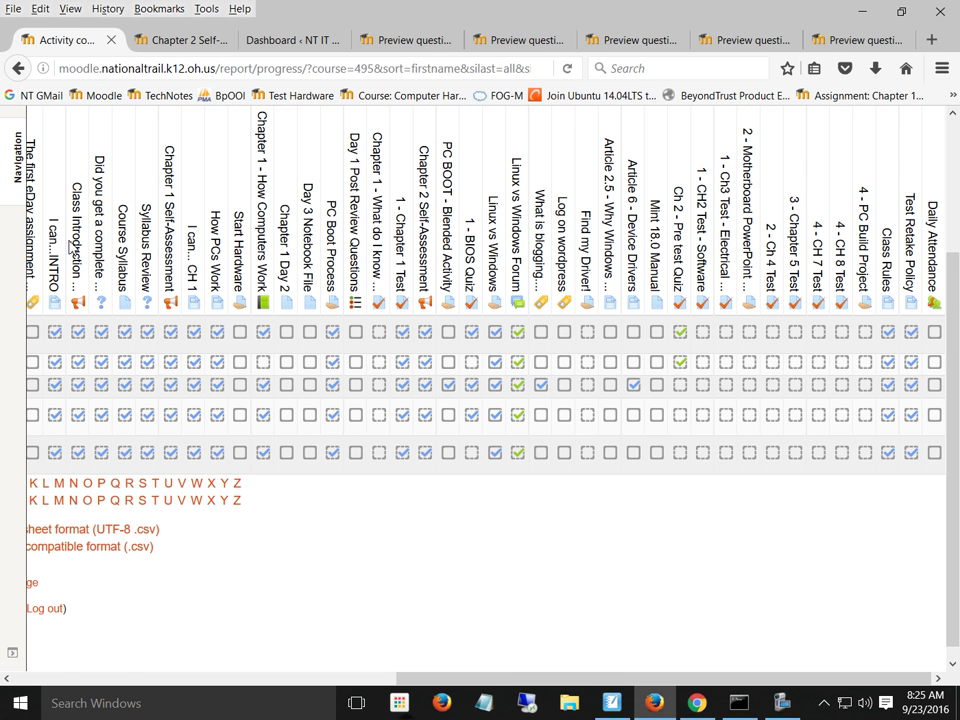
{"action": "scroll", "coordinate": [55, 187], "scroll_direction": "up", "scroll_amount": 3}
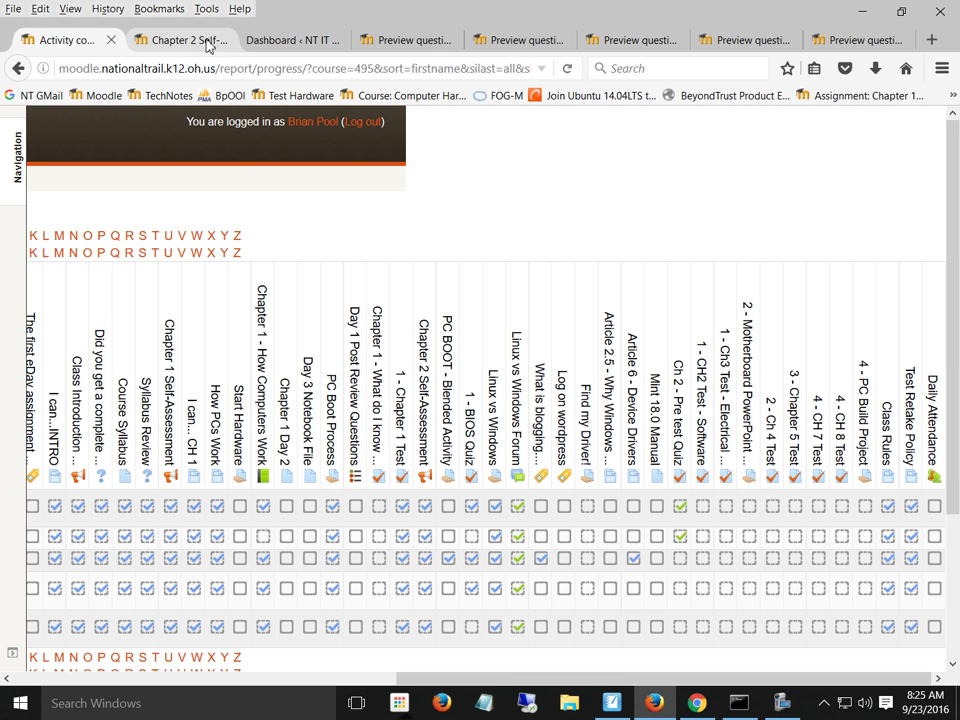
{"action": "left_click", "coordinate": [157, 37]}
{"action": "left_click_drag", "start_coordinate": [944, 420], "coordinate": [921, 223]}
Step: Open CH 2 and scroll to Chapter Reading, from Article 0 - BIOS Steps to Mint 18.0 Manual
{"action": "left_click", "coordinate": [332, 177]}
{"action": "scroll", "coordinate": [494, 336], "scroll_direction": "down", "scroll_amount": 6}
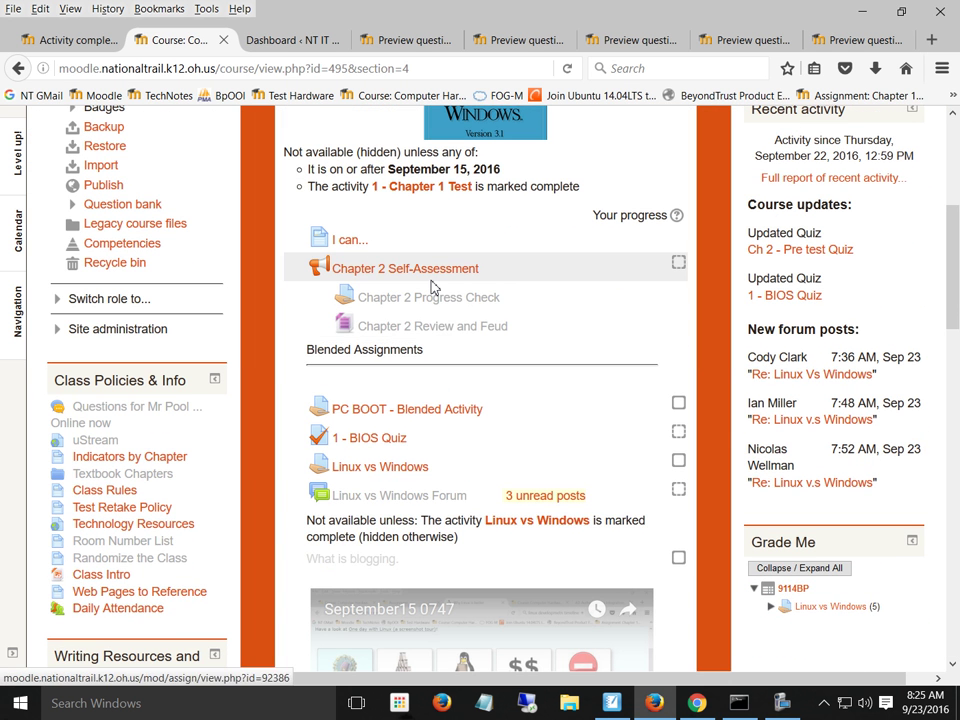
{"action": "scroll", "coordinate": [436, 312], "scroll_direction": "down", "scroll_amount": 12}
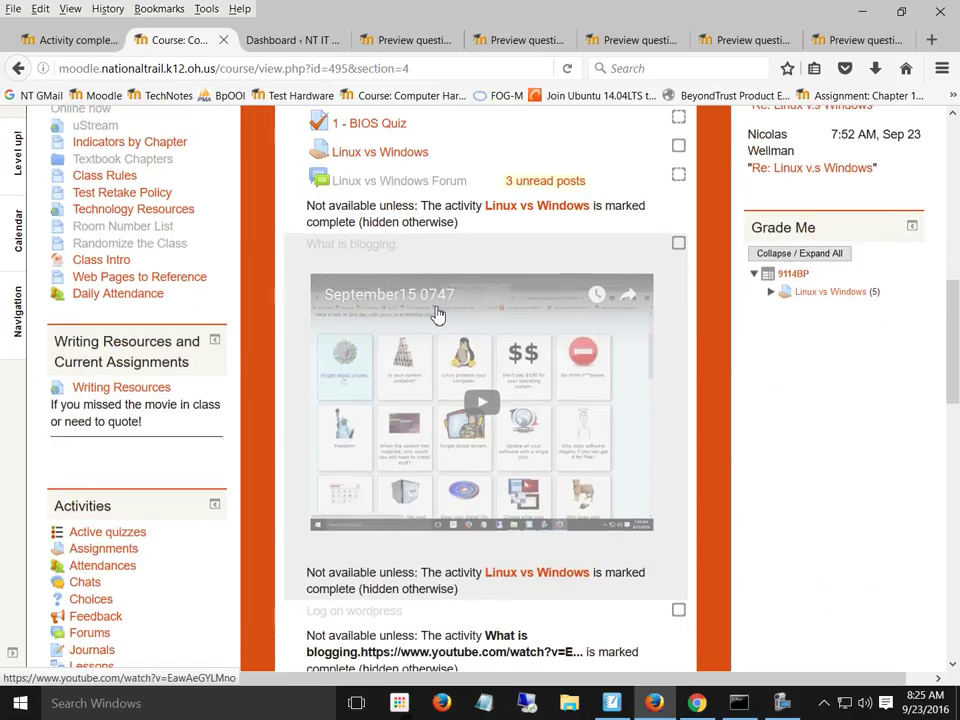
{"action": "scroll", "coordinate": [436, 312], "scroll_direction": "down", "scroll_amount": 6}
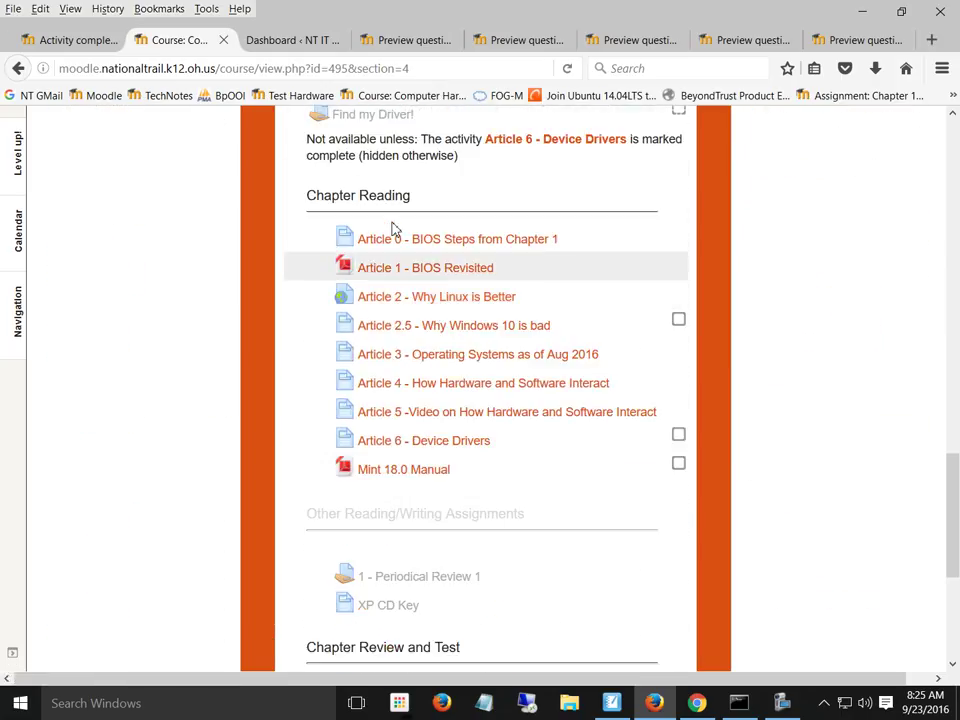